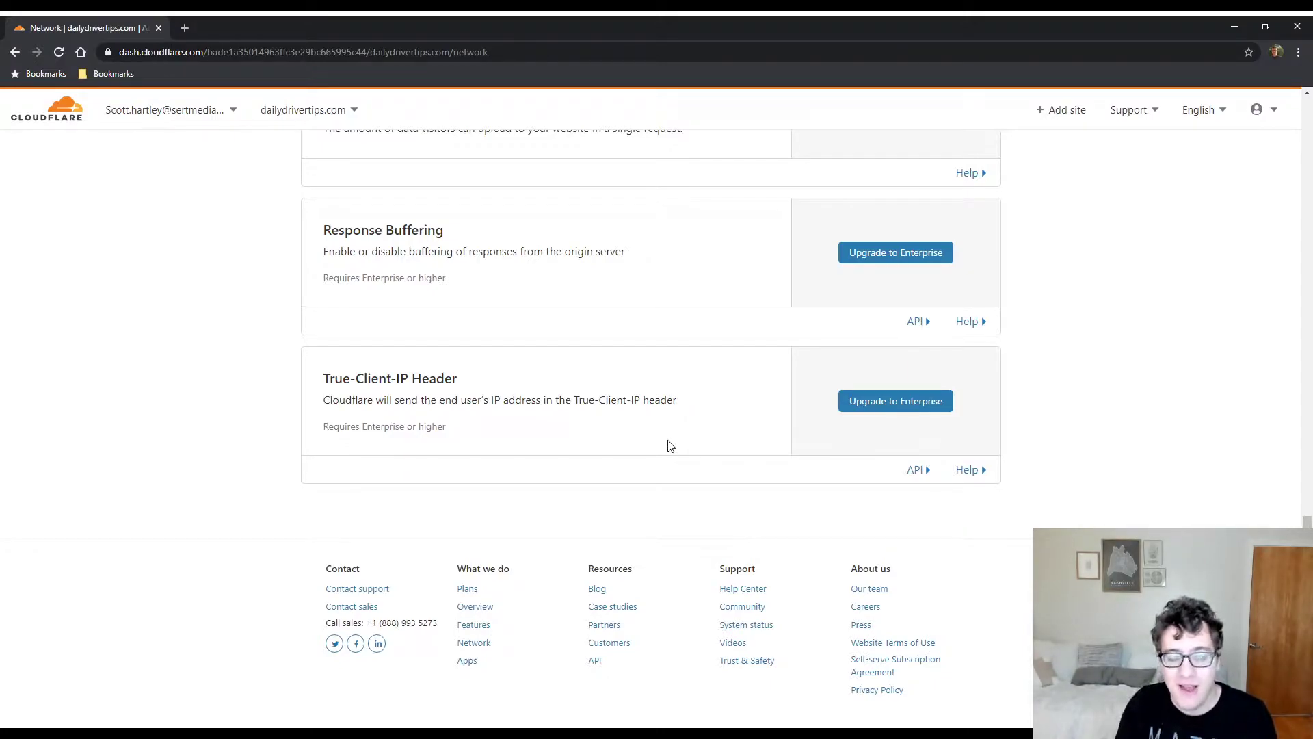
# Go to Page Rules for dailydrivertips.com and start a new page rule
pyautogui.scroll(20, 669, 446)
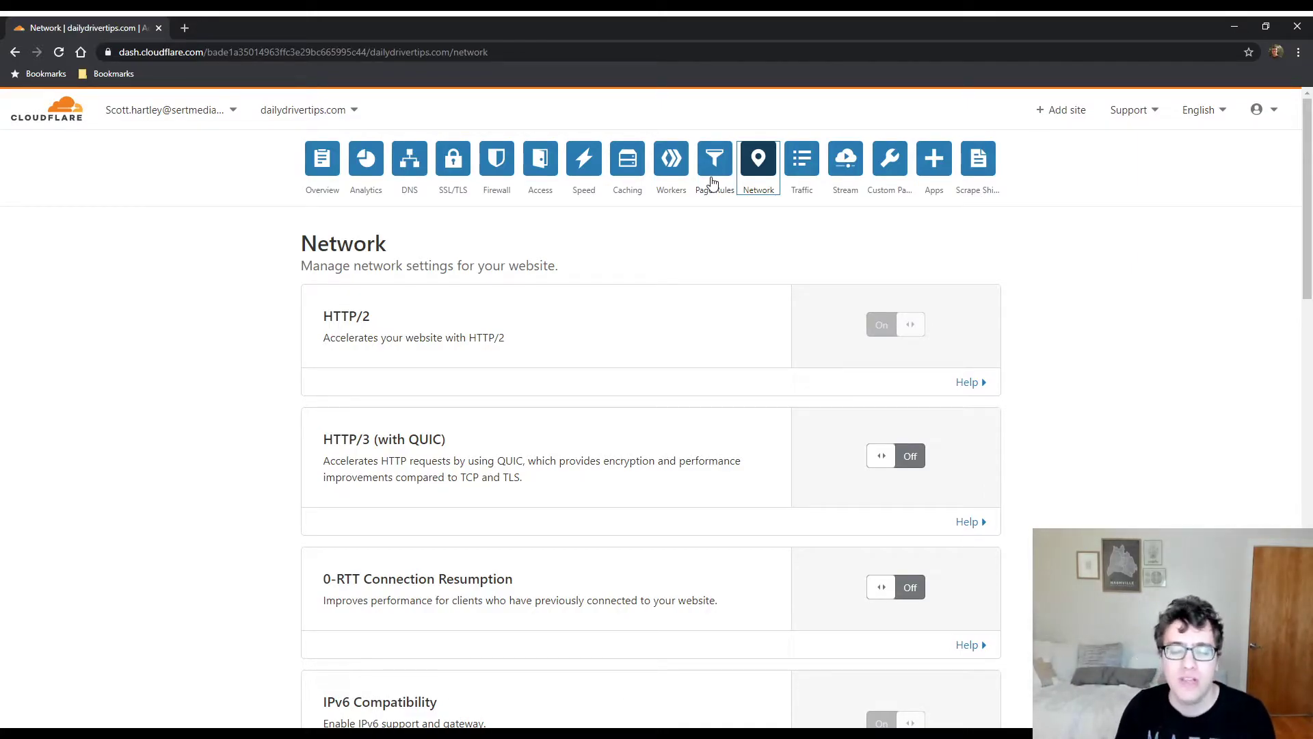
pyautogui.click(711, 183)
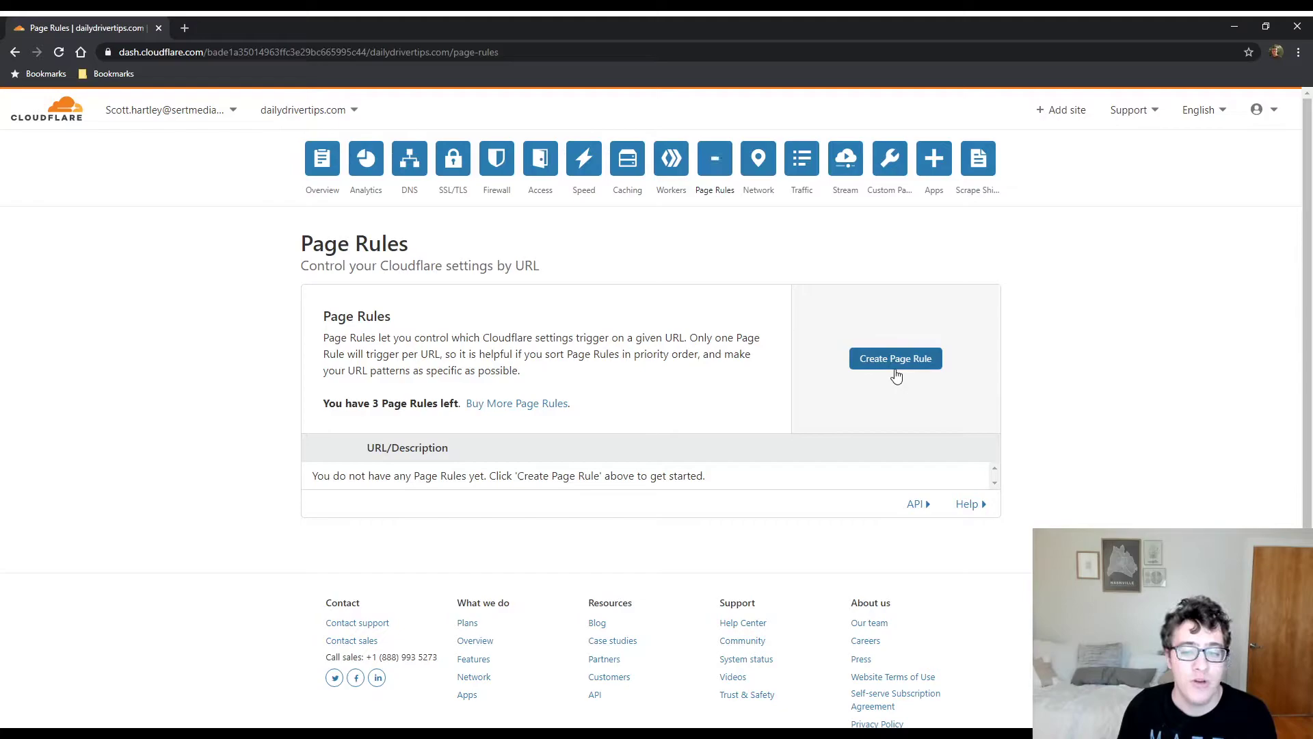
pyautogui.click(896, 358)
# Enter the URL pattern *dailydrivertips.com/wp-content/uploads* with no trailing slash
pyautogui.click(564, 337)
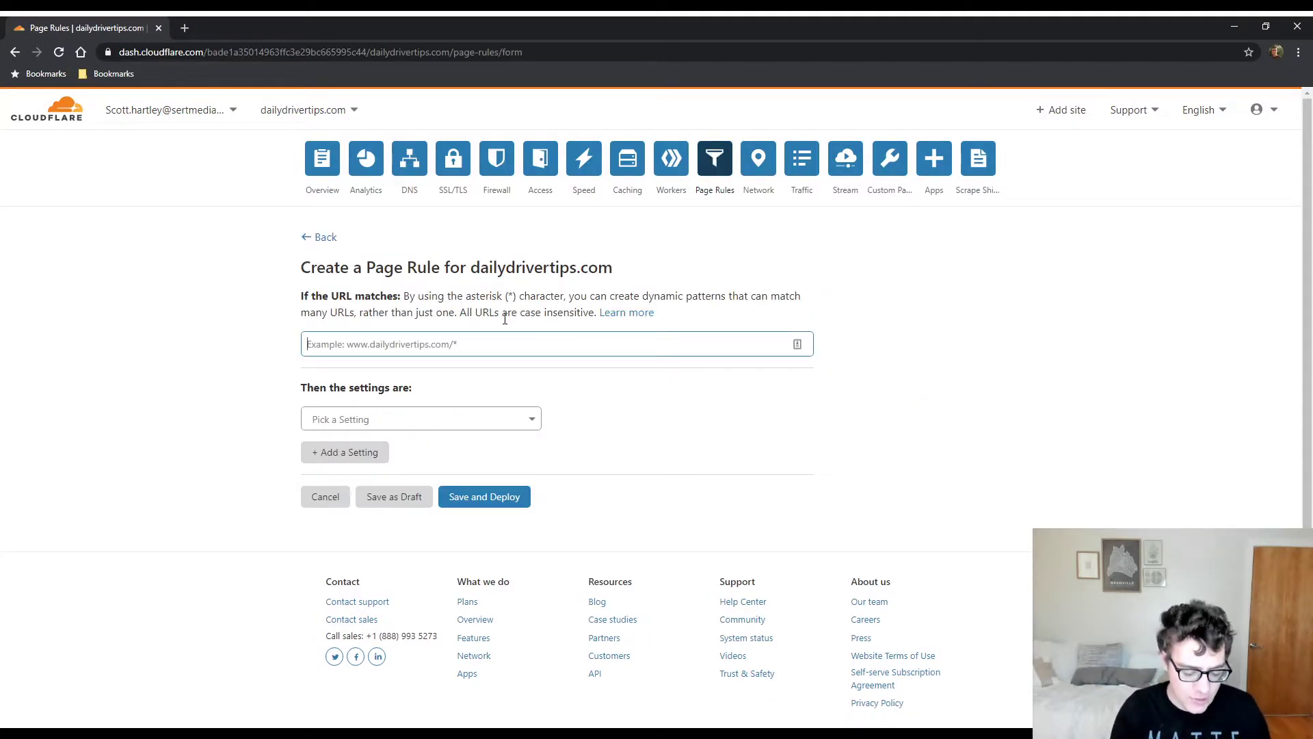
pyautogui.write('*dai')
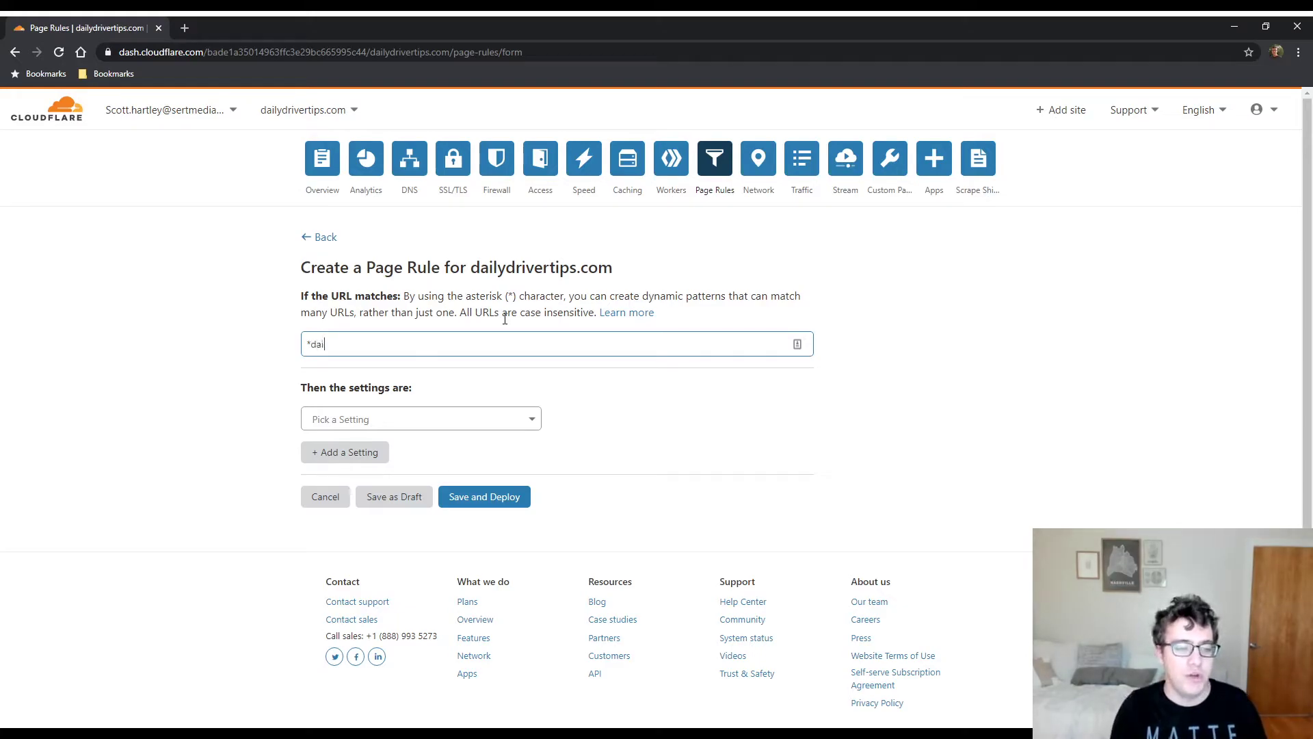
pyautogui.write('lydri')
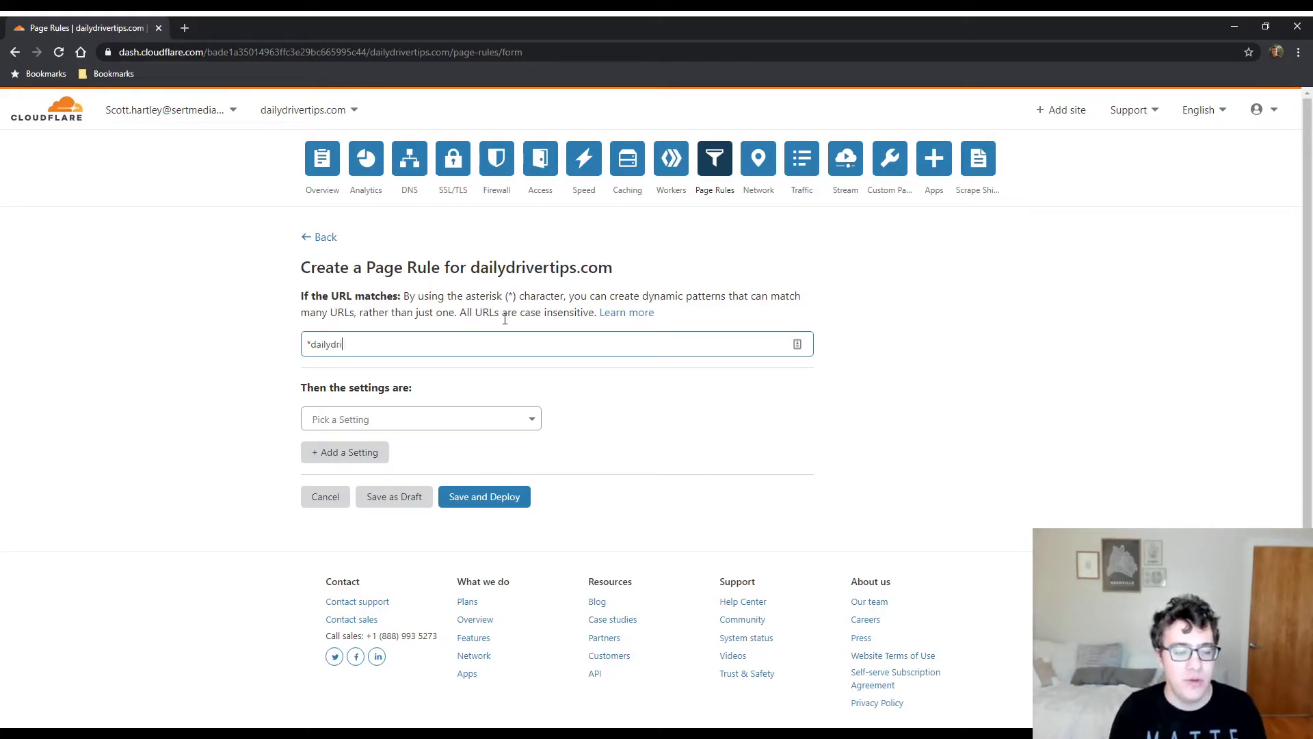
pyautogui.write('vertips.')
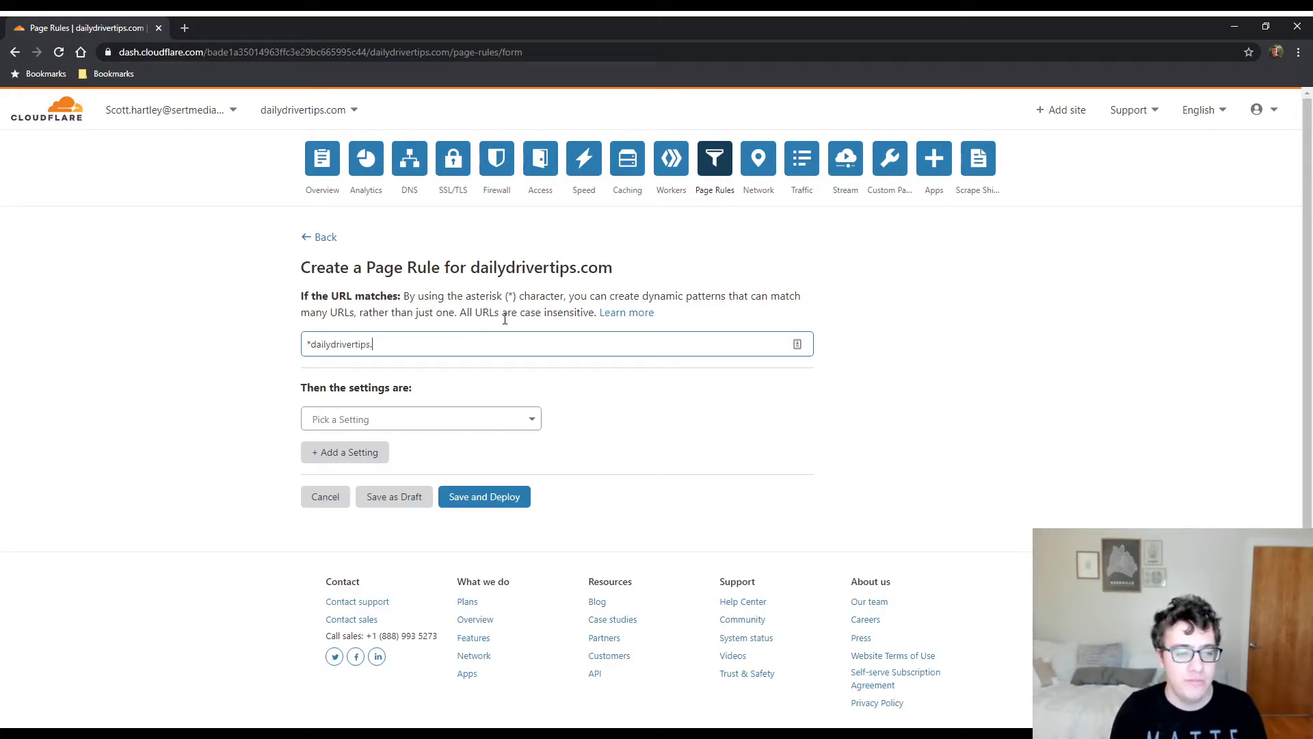
pyautogui.write('com/wp-')
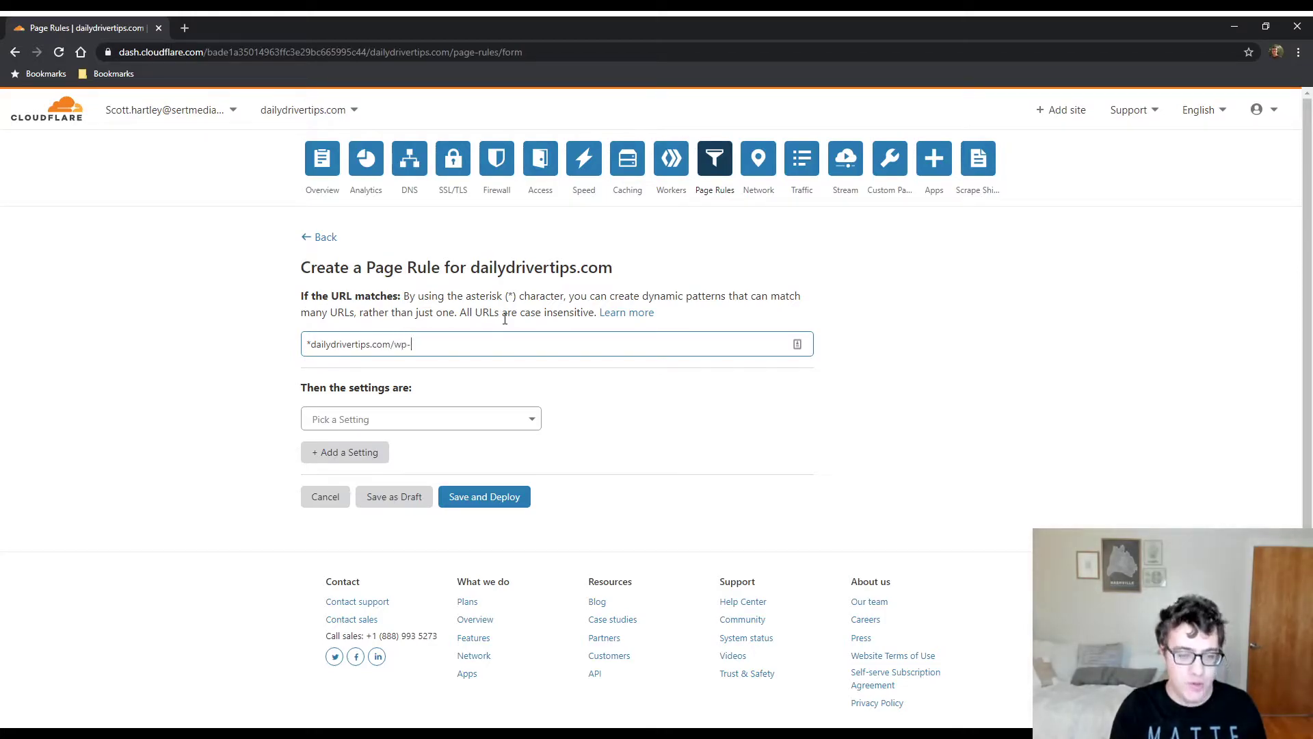
pyautogui.write('content/u')
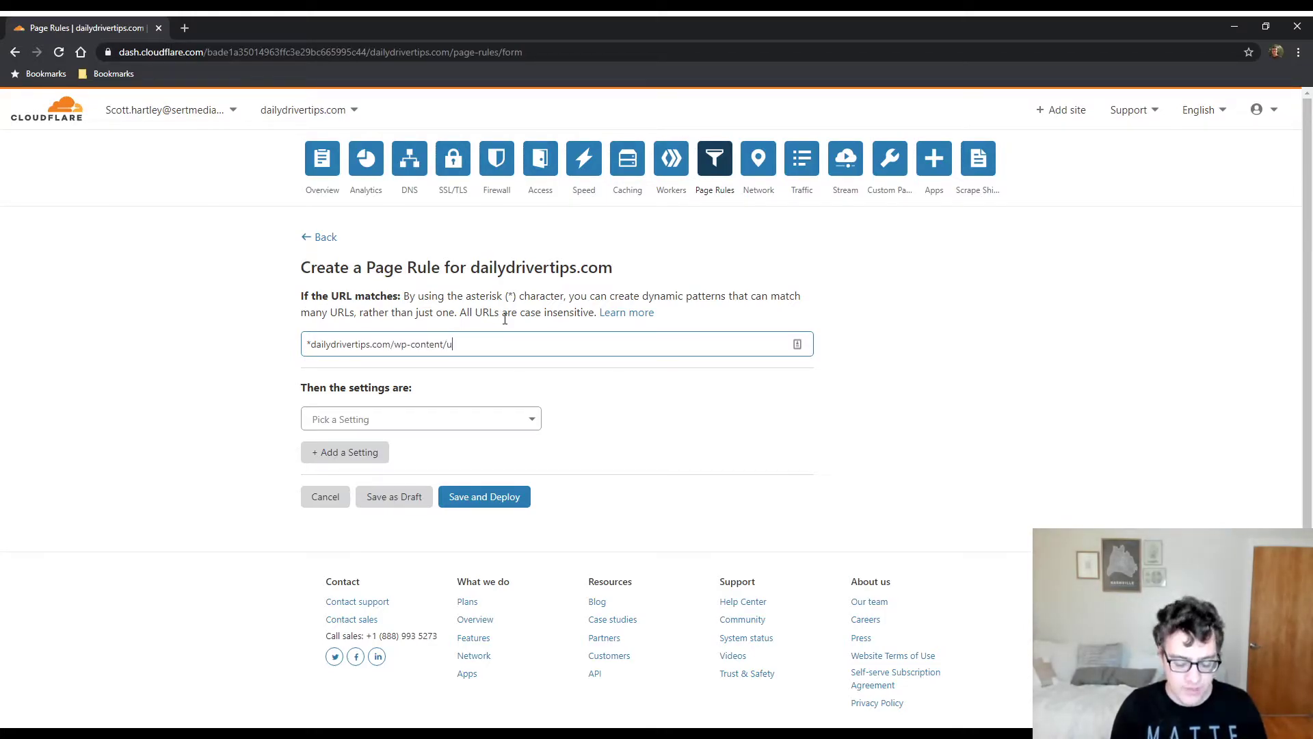
pyautogui.write('ploads/*')
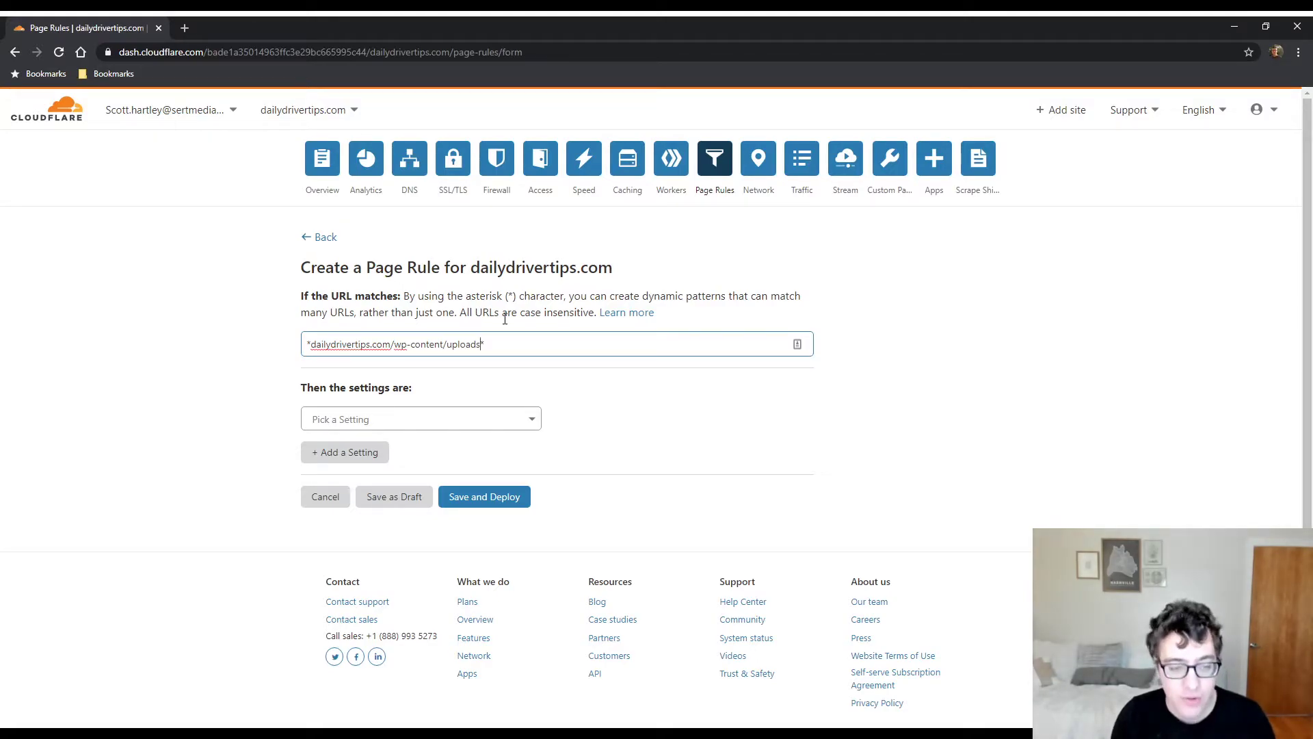
pyautogui.press('BackSpace')
pyautogui.press('BackSpace')
pyautogui.press('BackSpace')
pyautogui.press('BackSpace')
pyautogui.press('BackSpace')
pyautogui.press('BackSpace')
pyautogui.press('BackSpace')
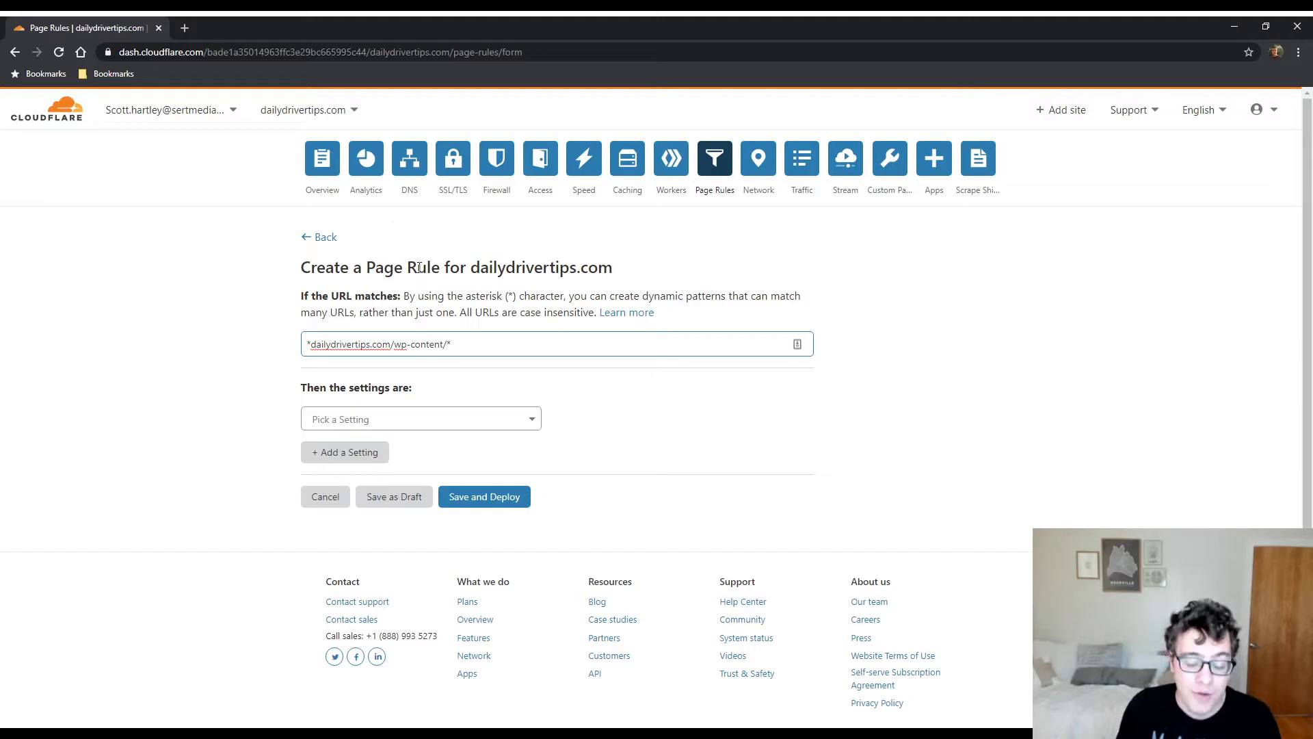
pyautogui.write('uploads')
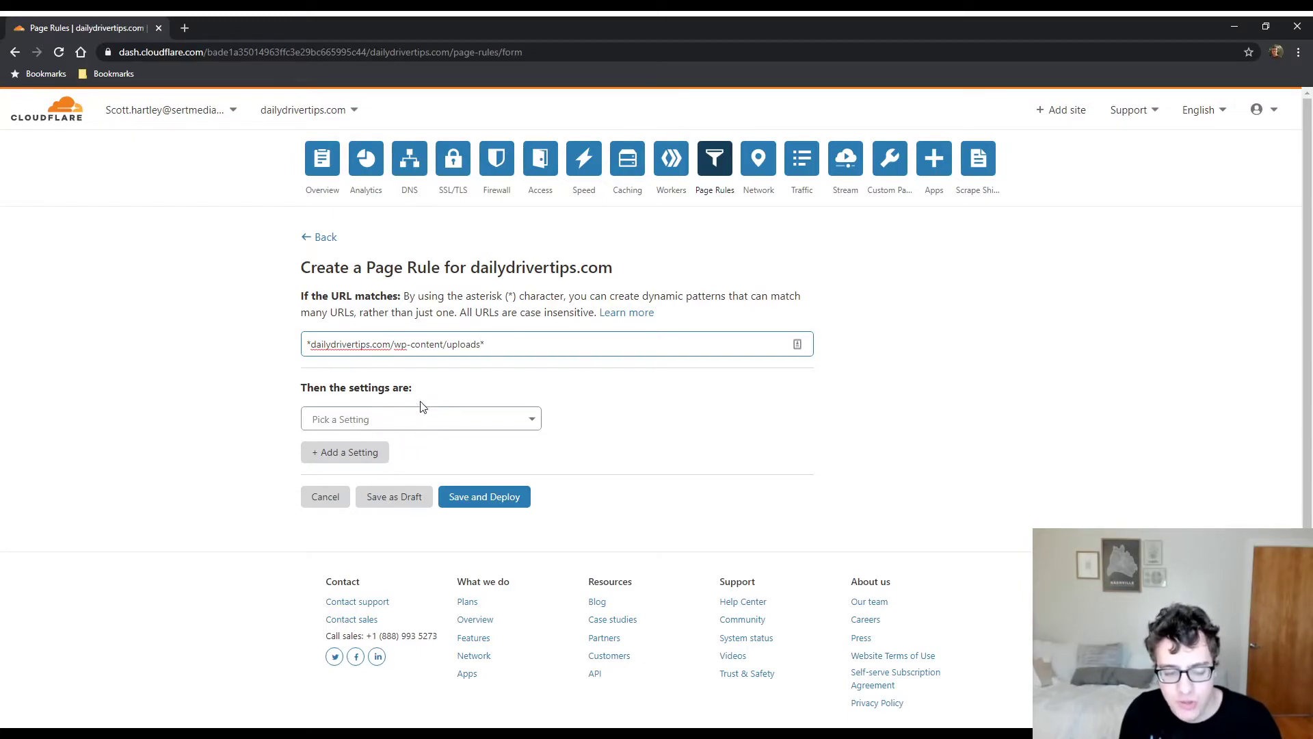
# Make Edge Cache TTL the rule's first setting, with a value of 'a month'
pyautogui.click(457, 428)
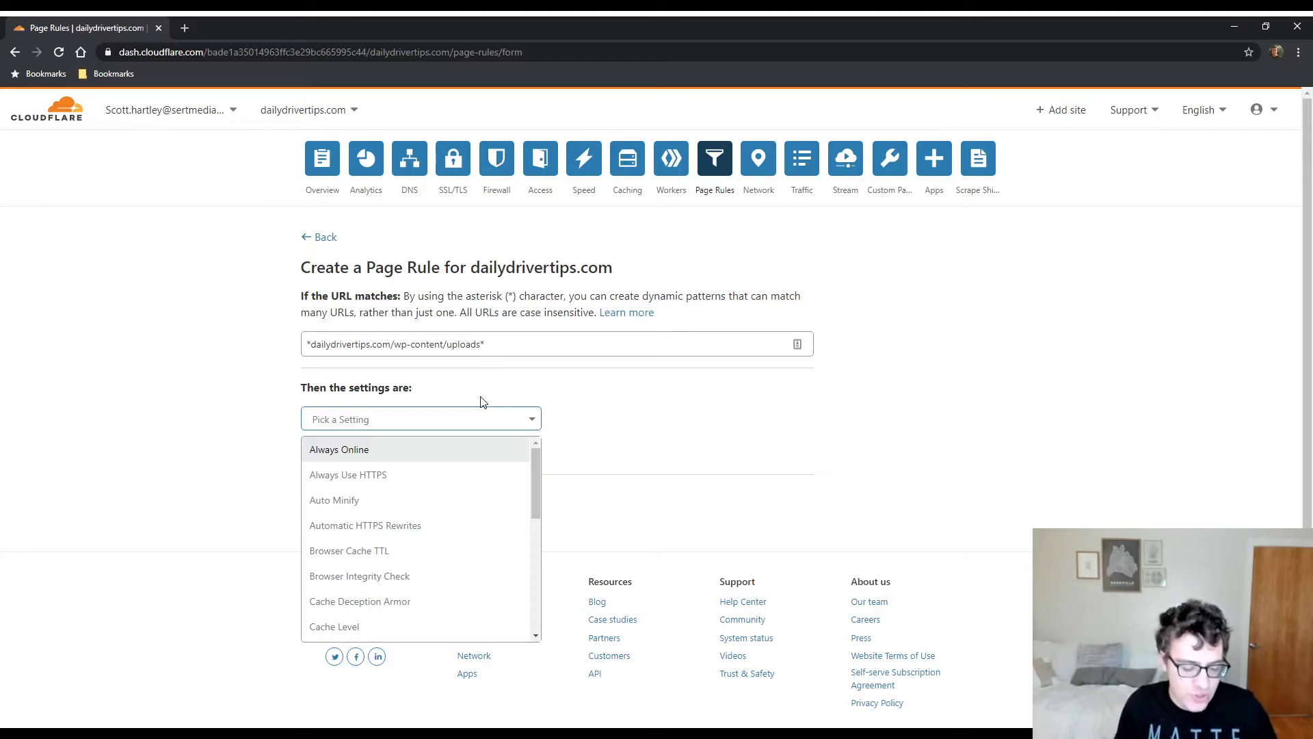
pyautogui.write('ed')
pyautogui.click(379, 449)
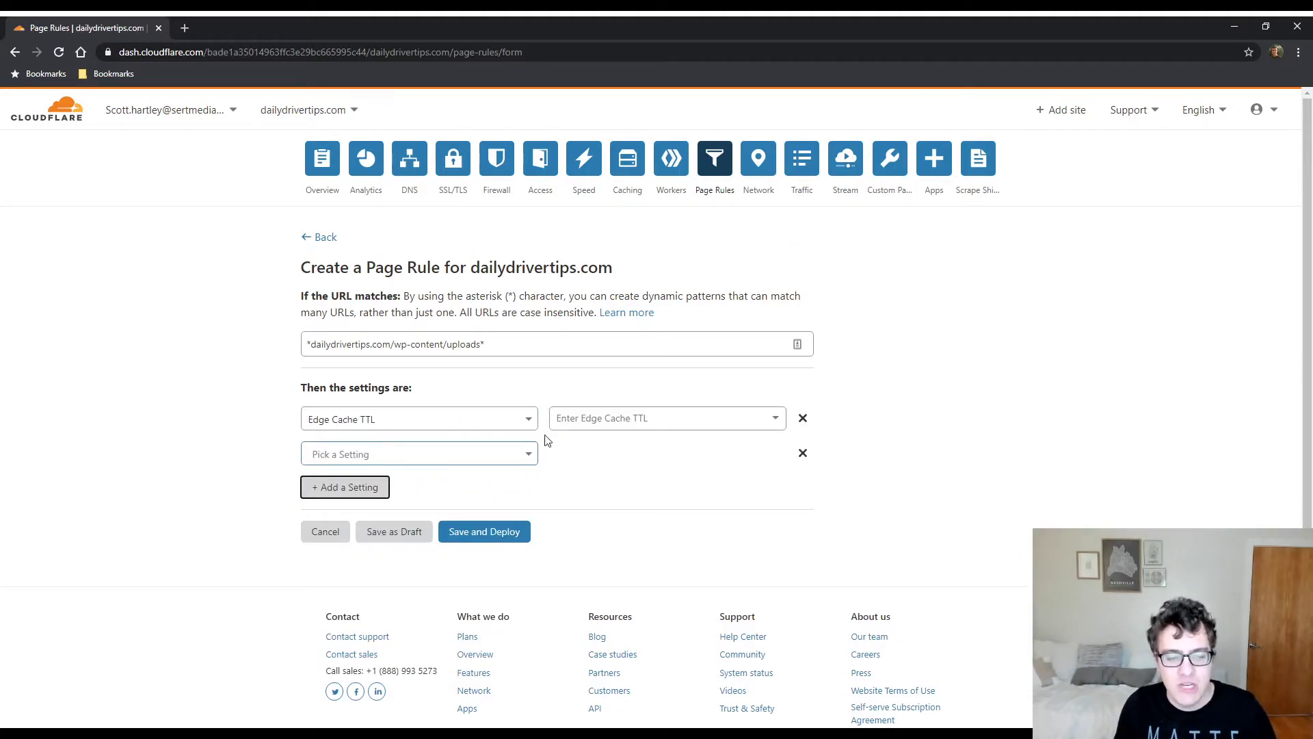
pyautogui.click(630, 419)
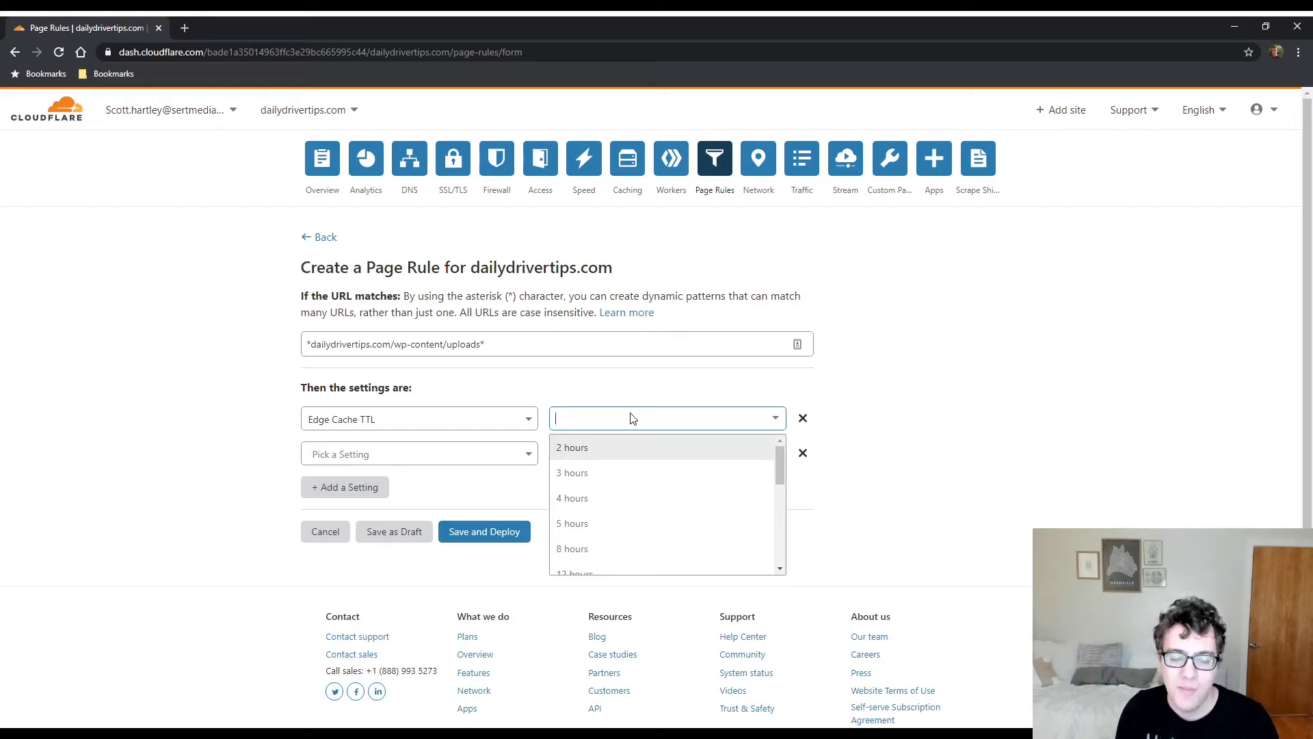
pyautogui.scroll(-6, 607, 507)
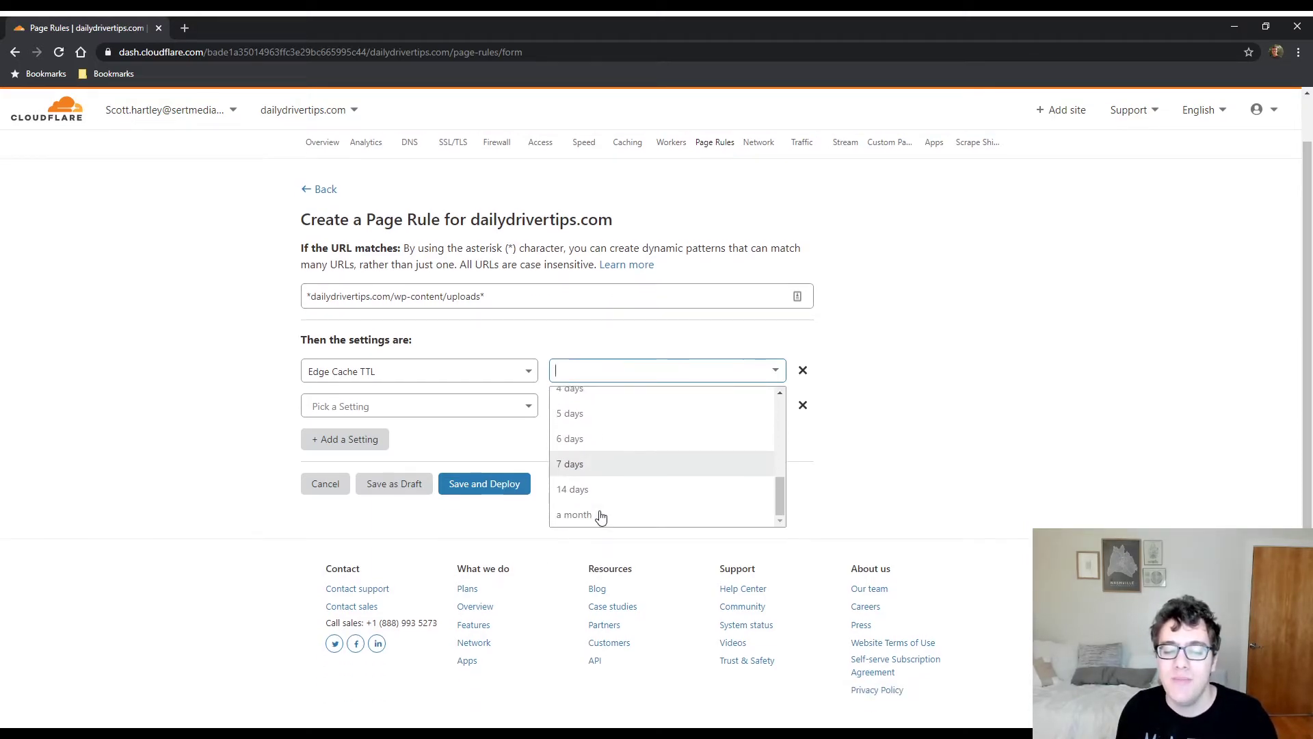
pyautogui.click(600, 515)
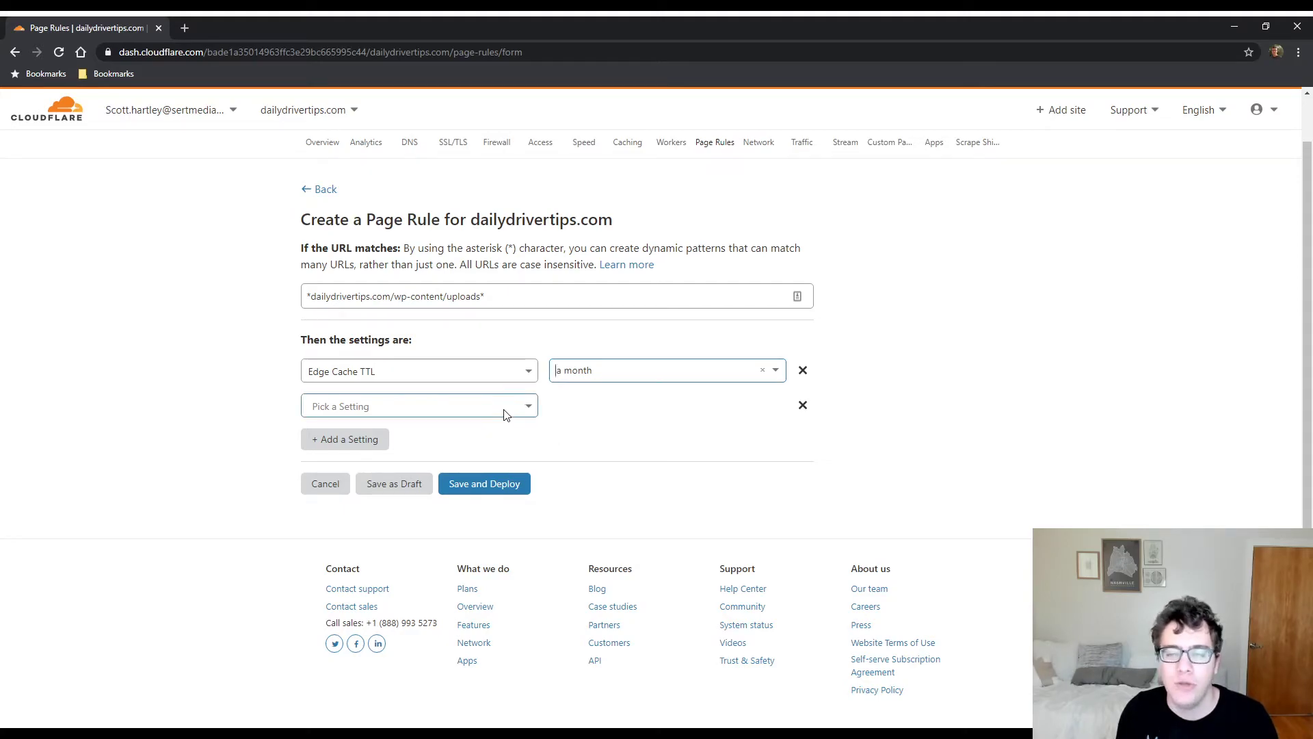
# Make Cache Level the second setting, with the value Cache Everything
pyautogui.scroll(1, 545, 413)
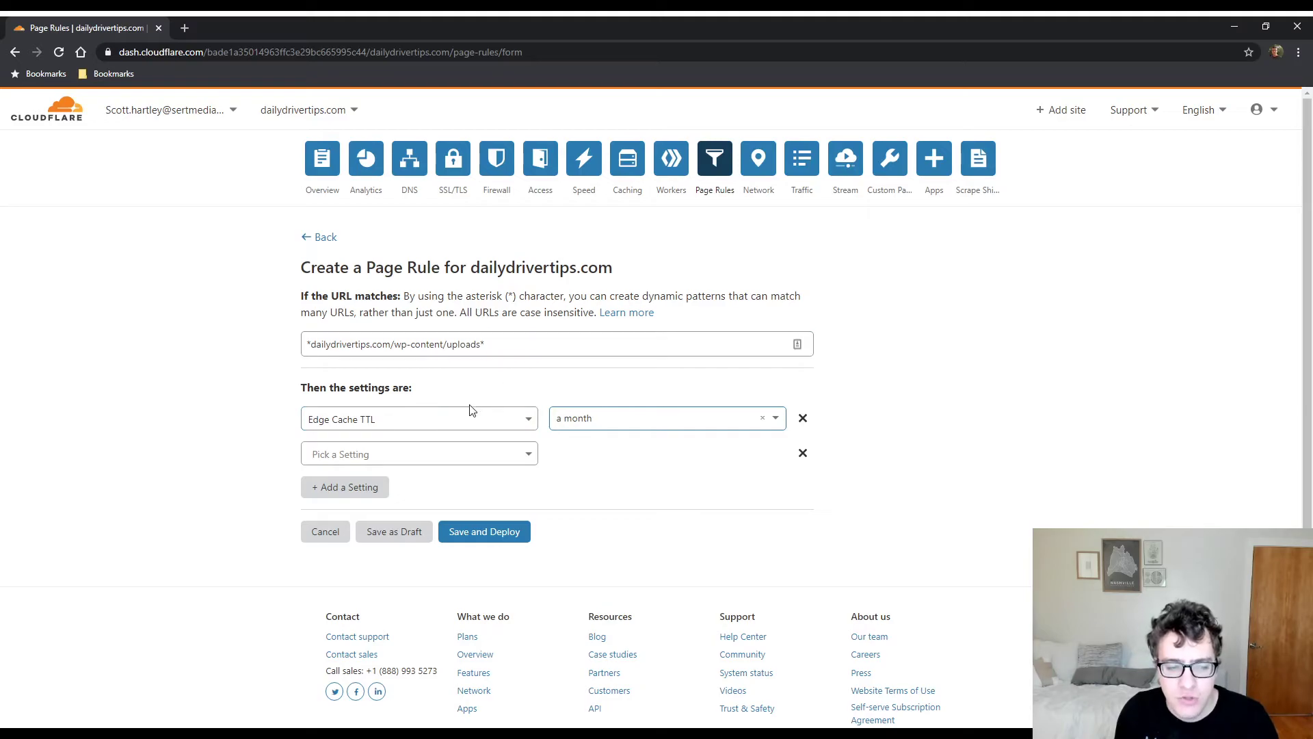
pyautogui.click(503, 460)
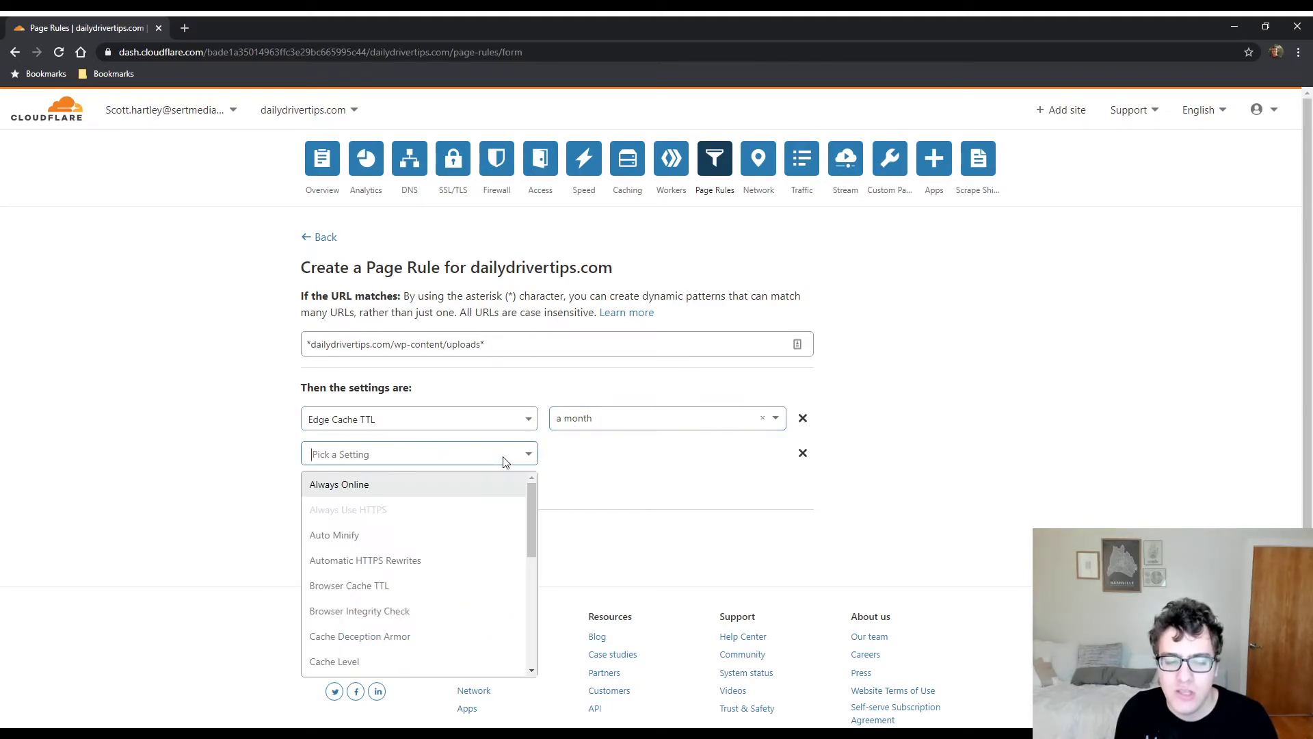
pyautogui.write('cac')
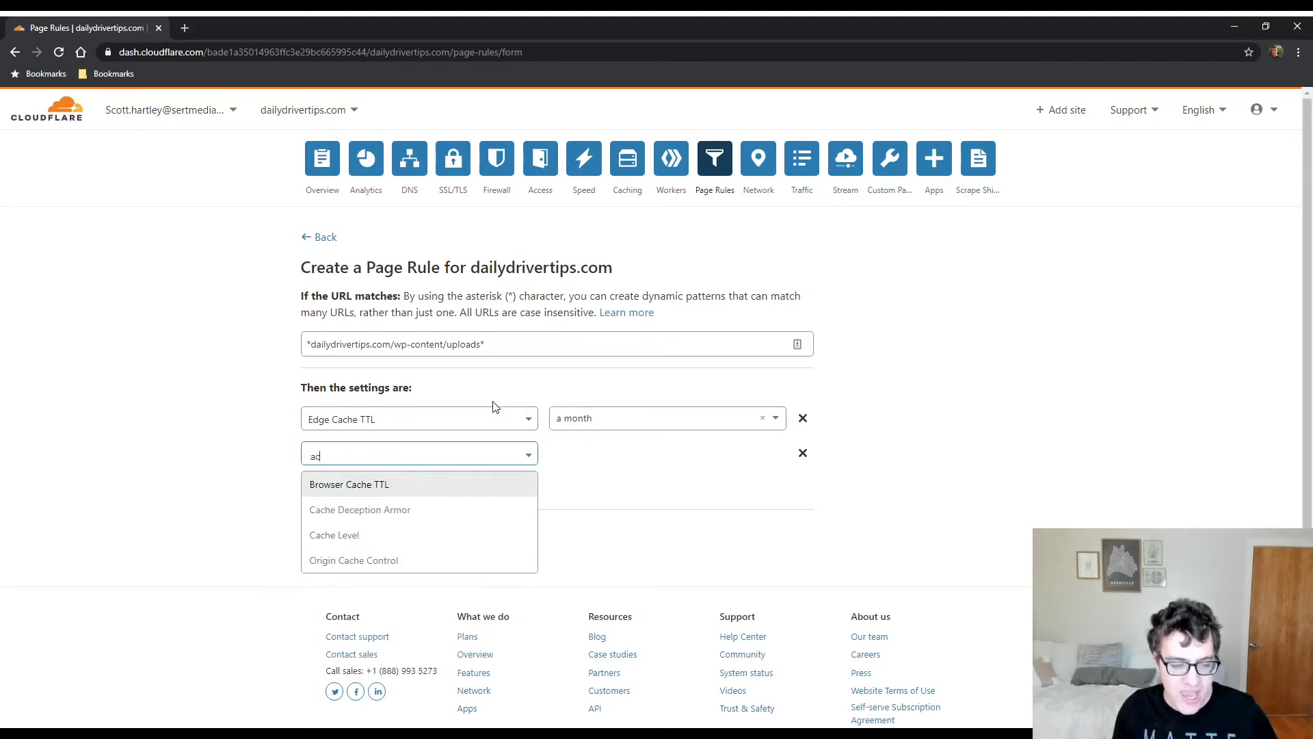
pyautogui.click(446, 533)
pyautogui.click(671, 452)
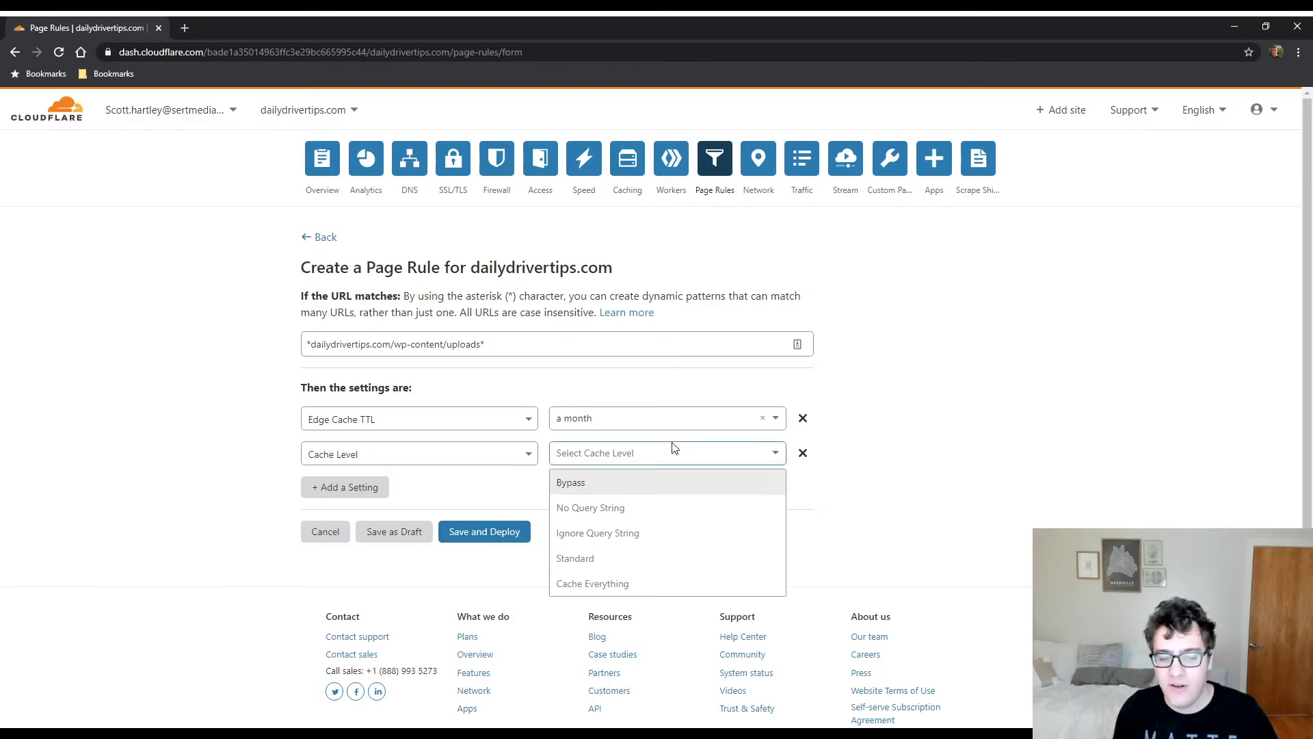
pyautogui.click(602, 582)
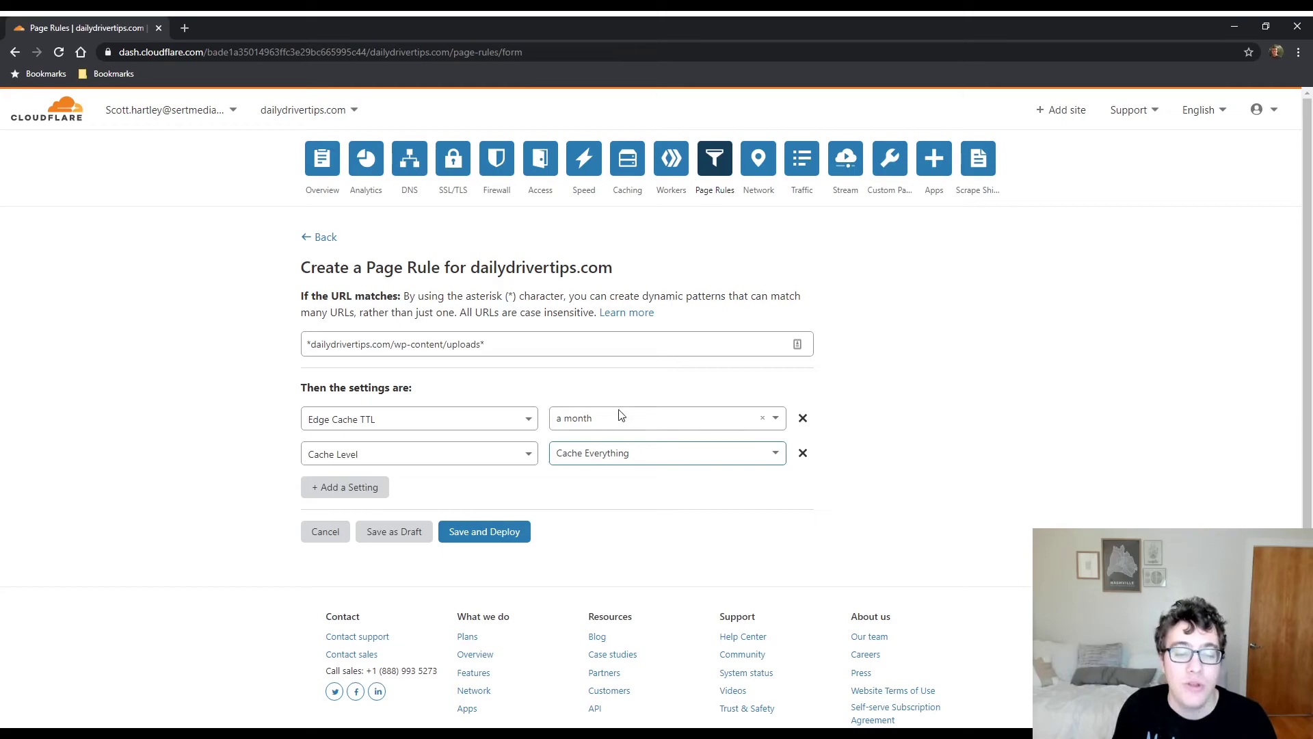
# Add Browser Cache TTL as a third setting, with the value 'a year'
pyautogui.click(364, 487)
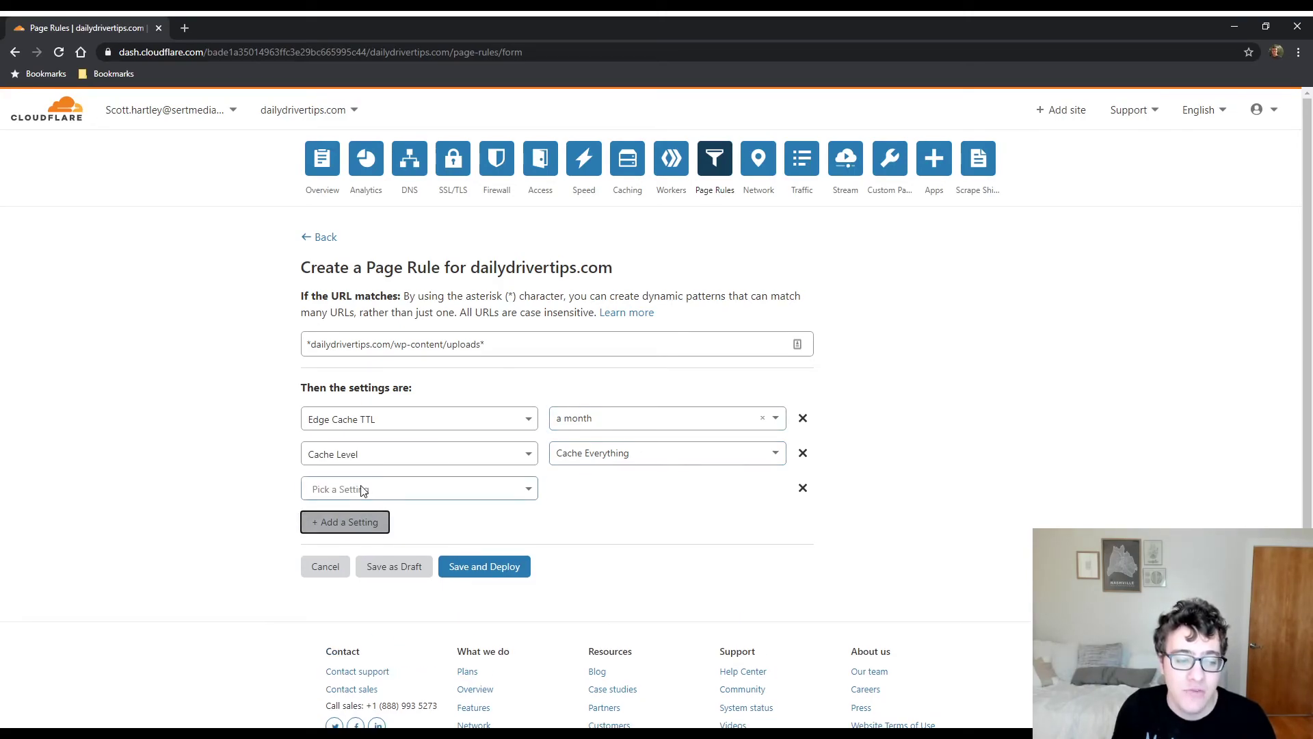
pyautogui.write('br')
pyautogui.click(370, 520)
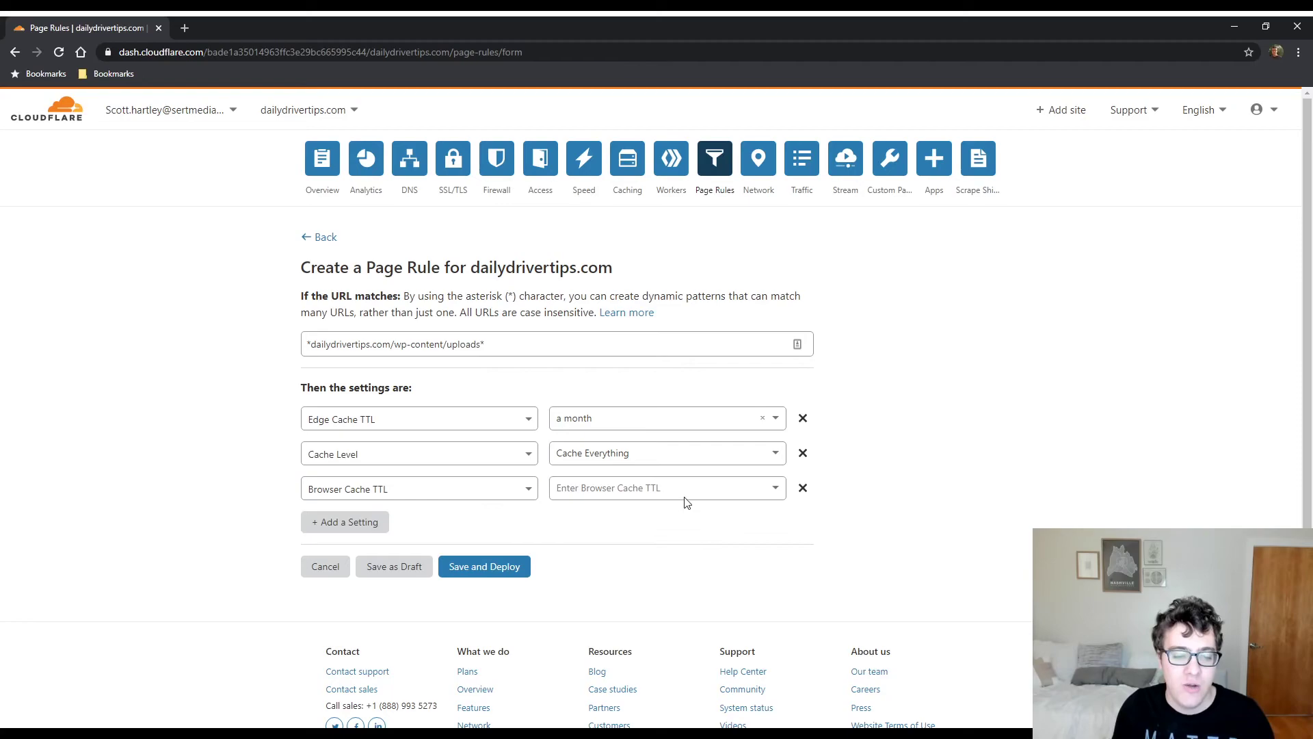
pyautogui.click(684, 498)
pyautogui.scroll(-10, 649, 540)
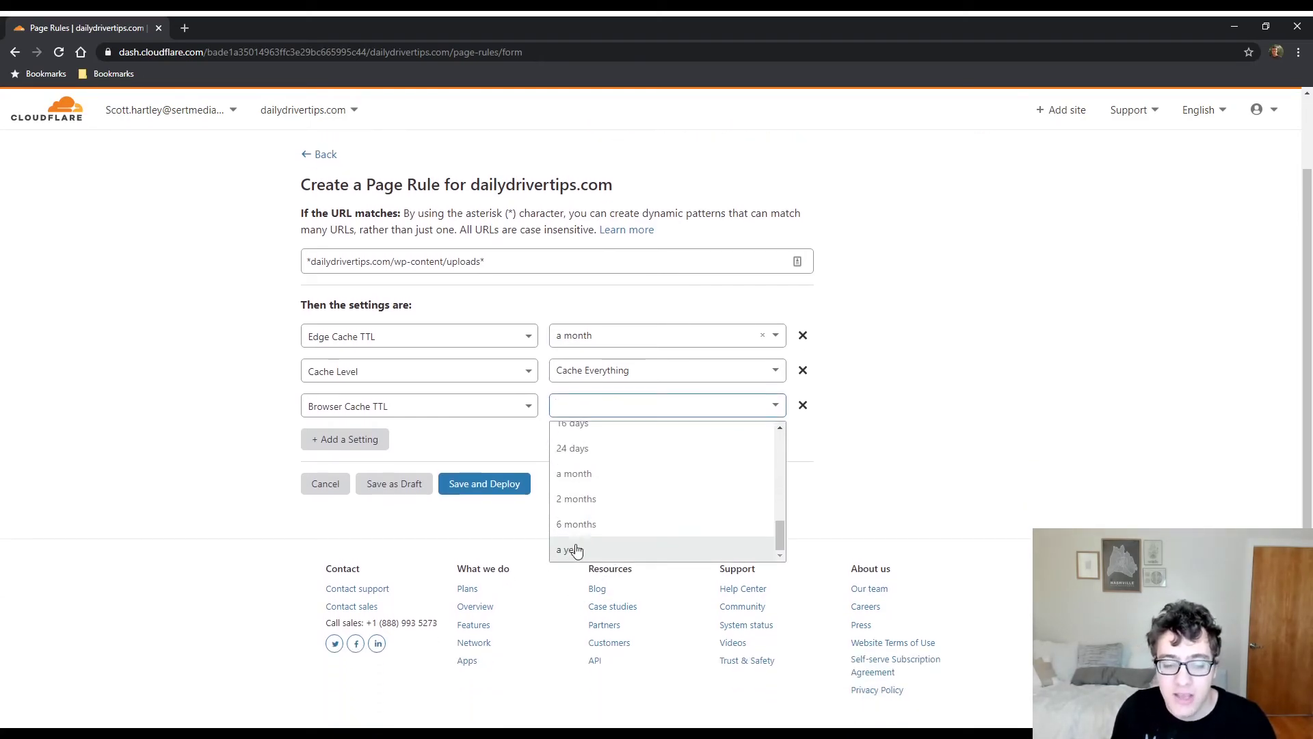
pyautogui.click(578, 545)
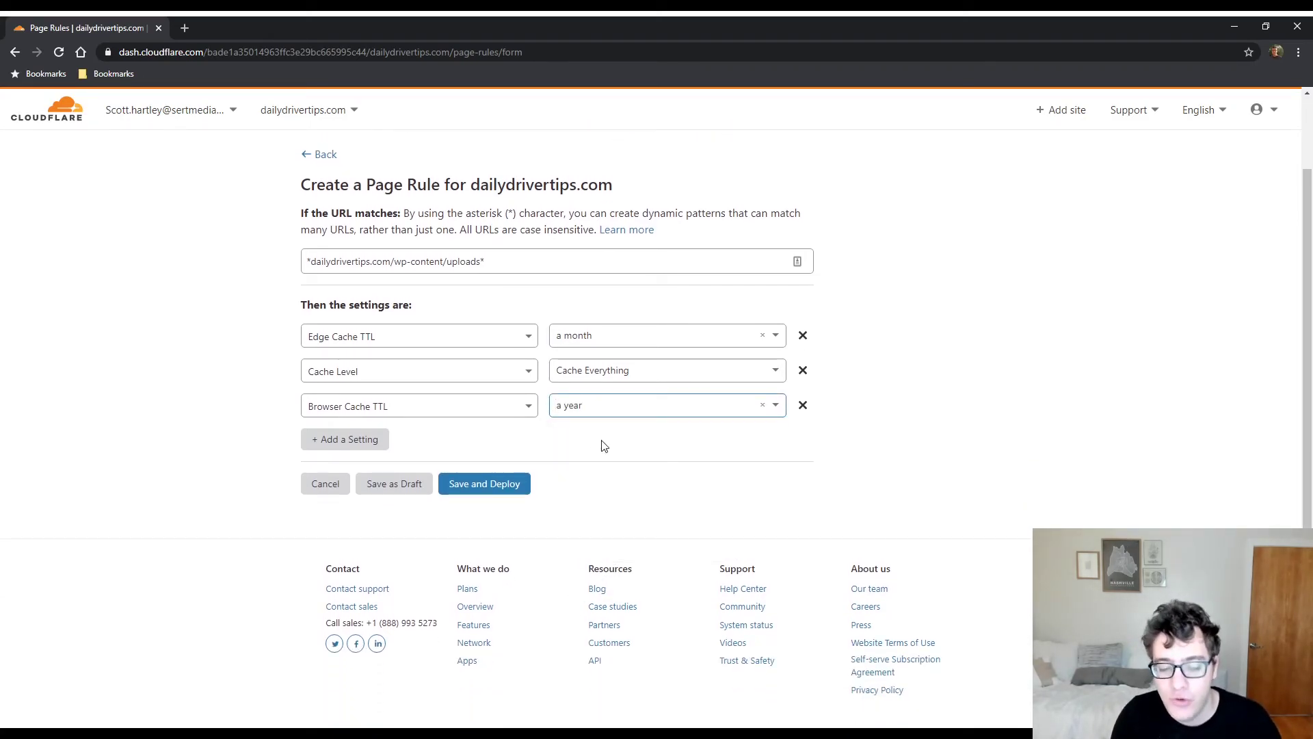